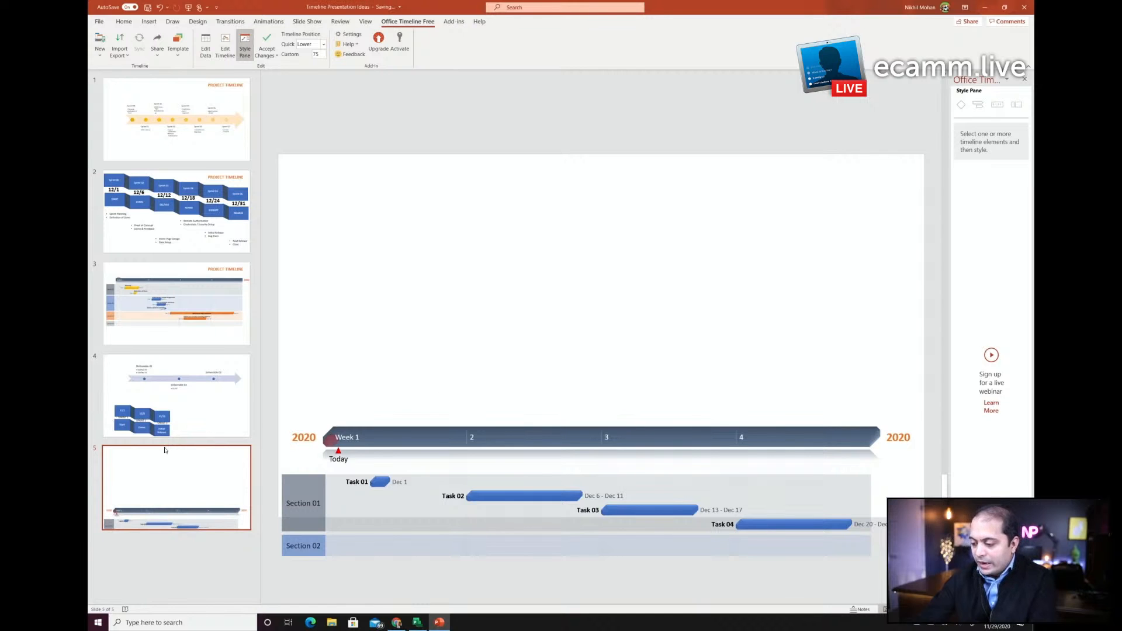
Move the whole timeline with its task swimlanes up from the slide's lower edge so that it fits entirely on the slide.
click(332, 450)
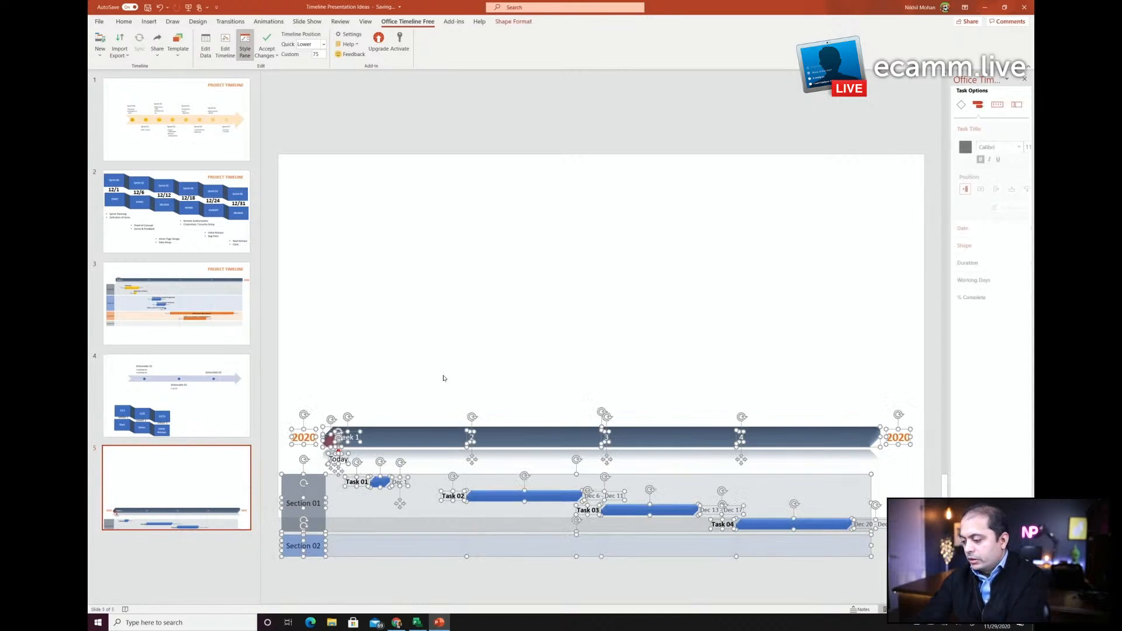
click(439, 371)
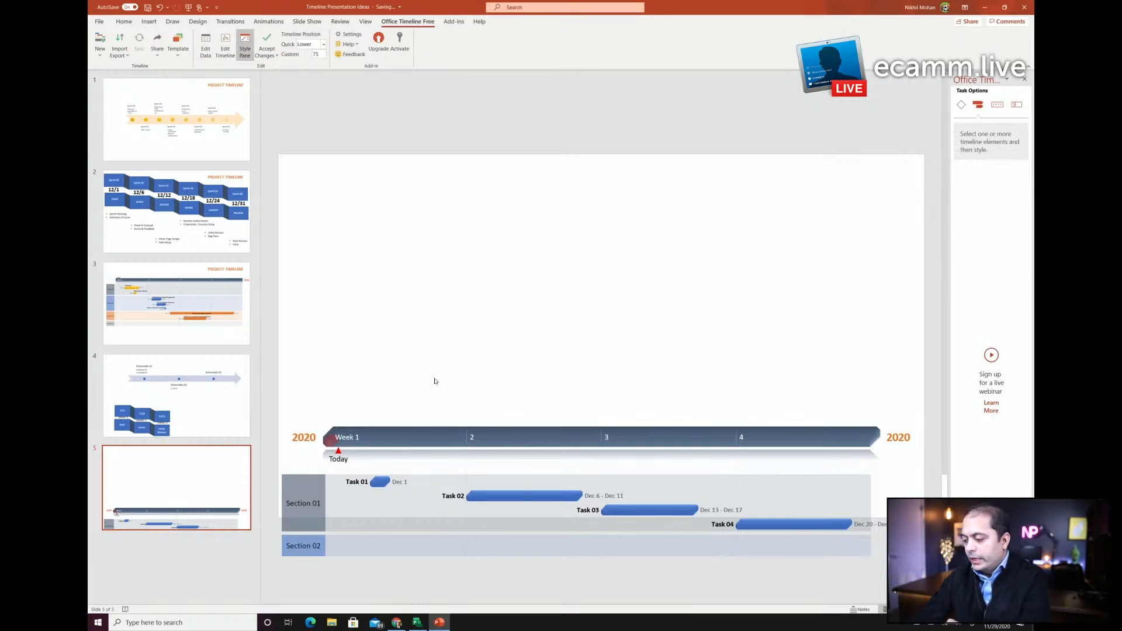
click(408, 434)
drag(408, 434, 417, 250)
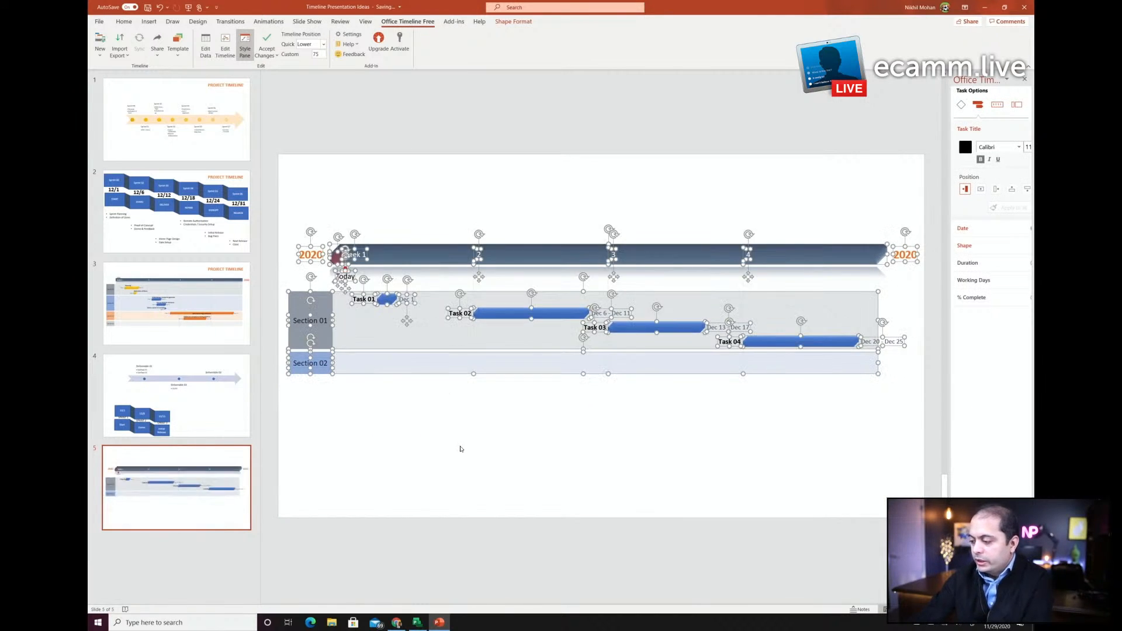
click(456, 448)
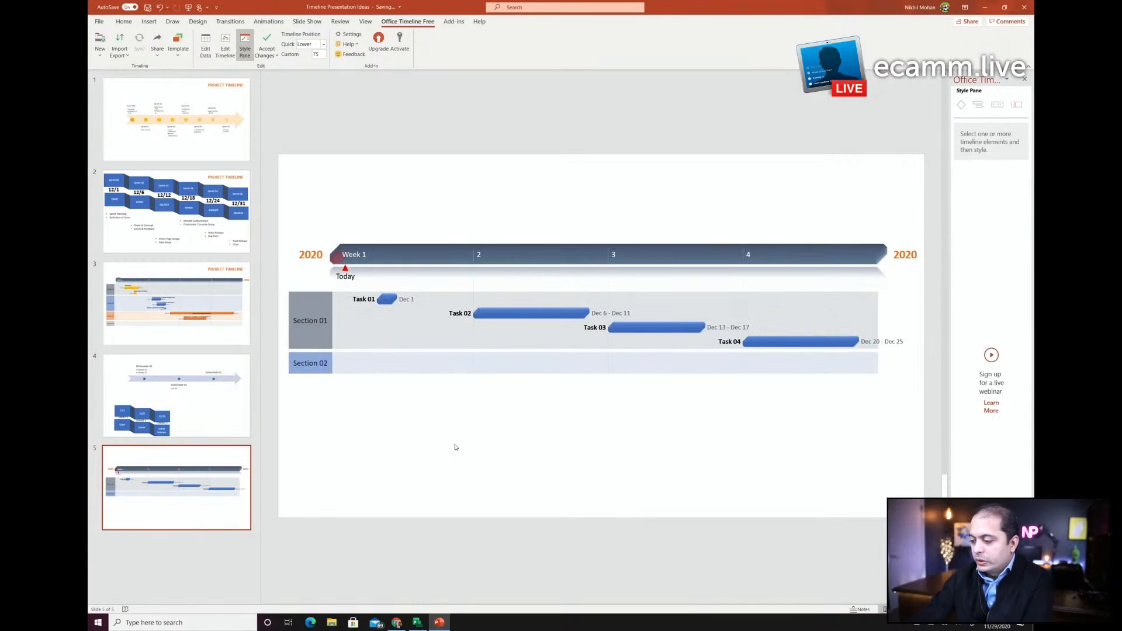
click(314, 321)
click(318, 361)
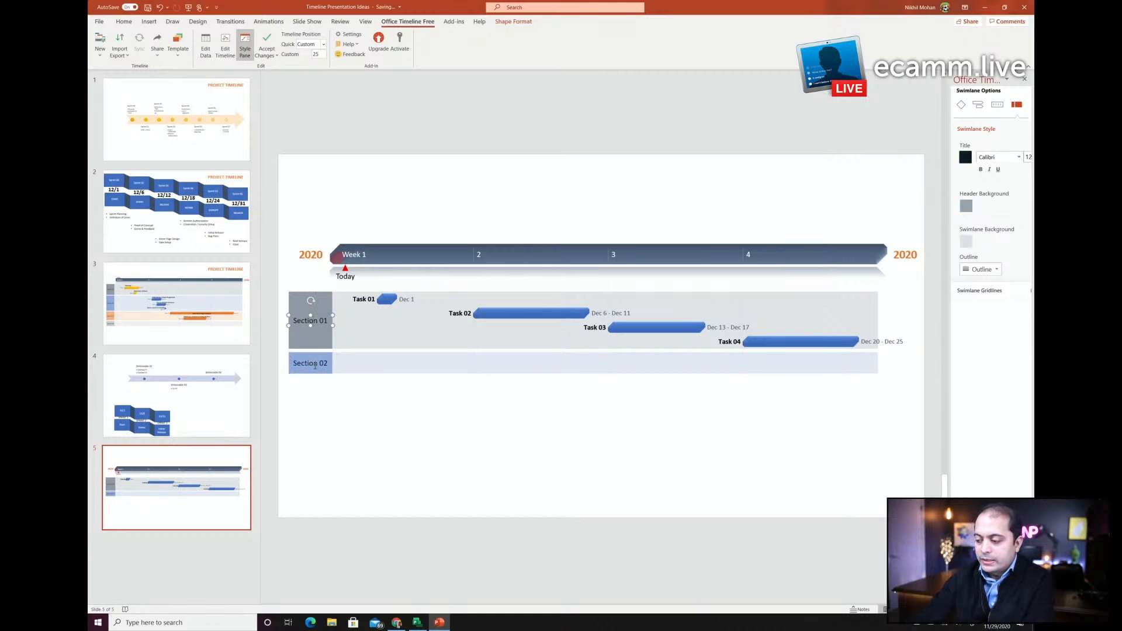
click(315, 370)
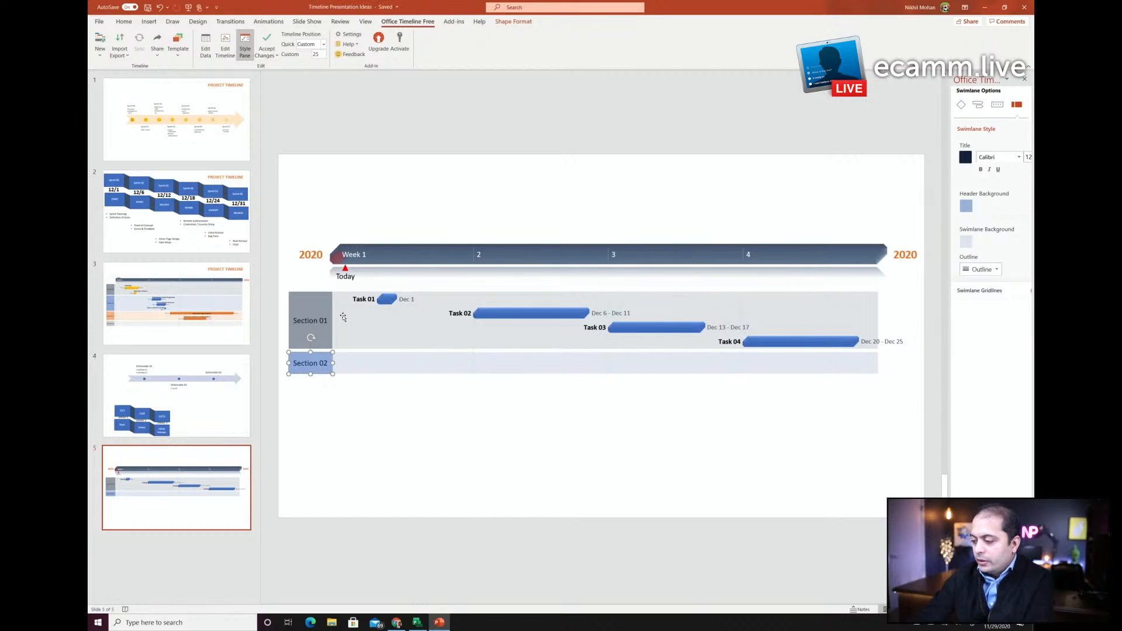
Recolor the Task 01 bar gold and the Task 02 bar green.
click(389, 299)
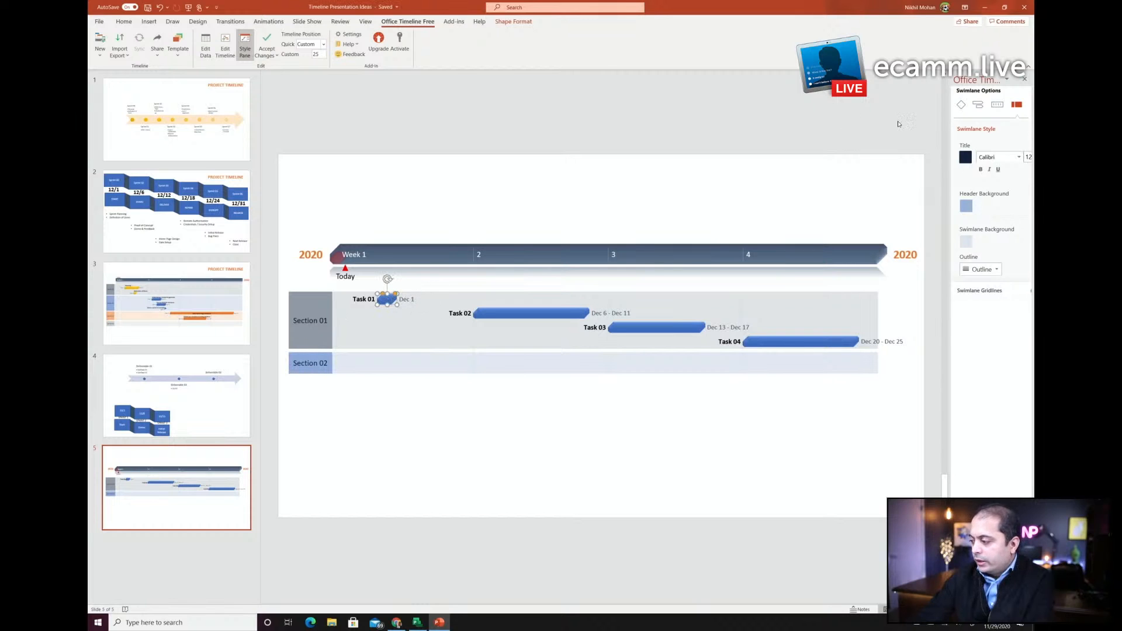
click(968, 182)
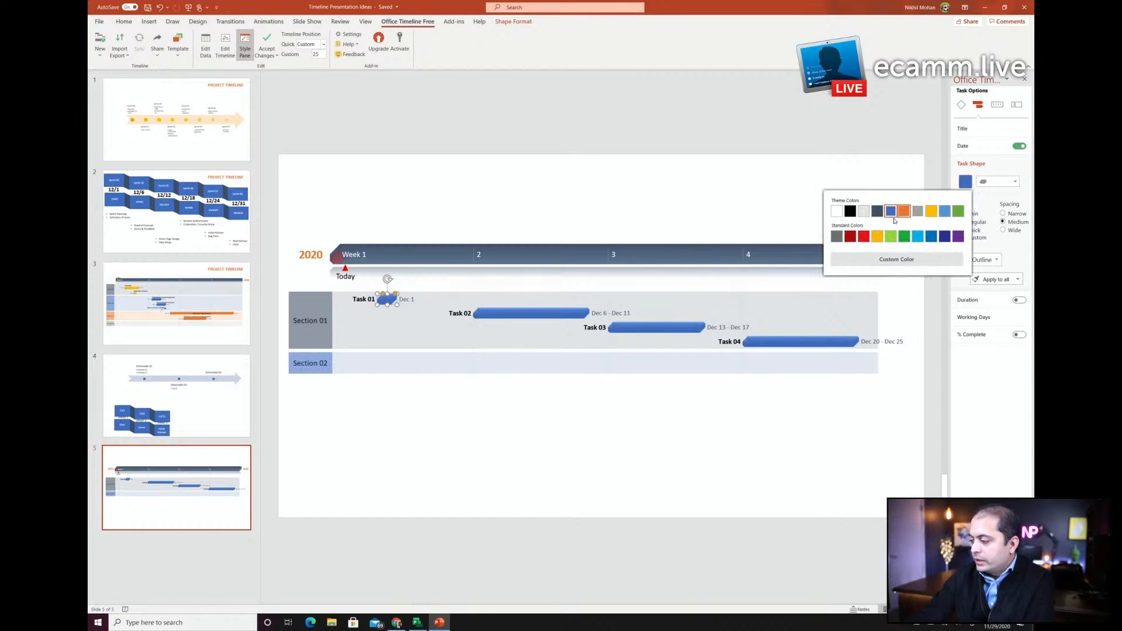
click(932, 211)
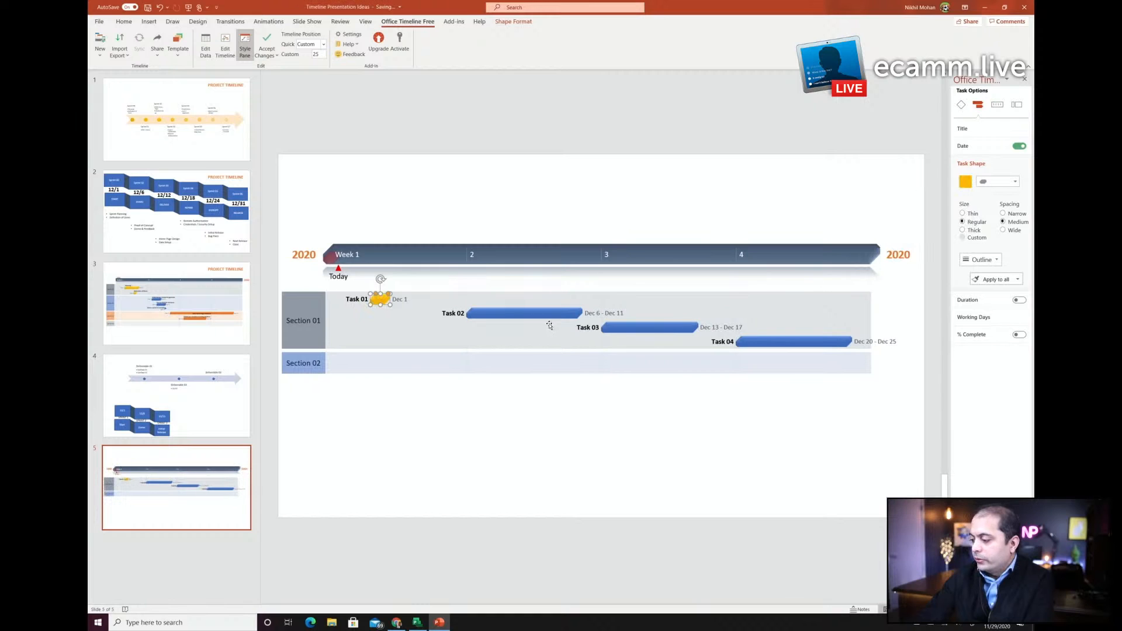
click(545, 314)
click(966, 184)
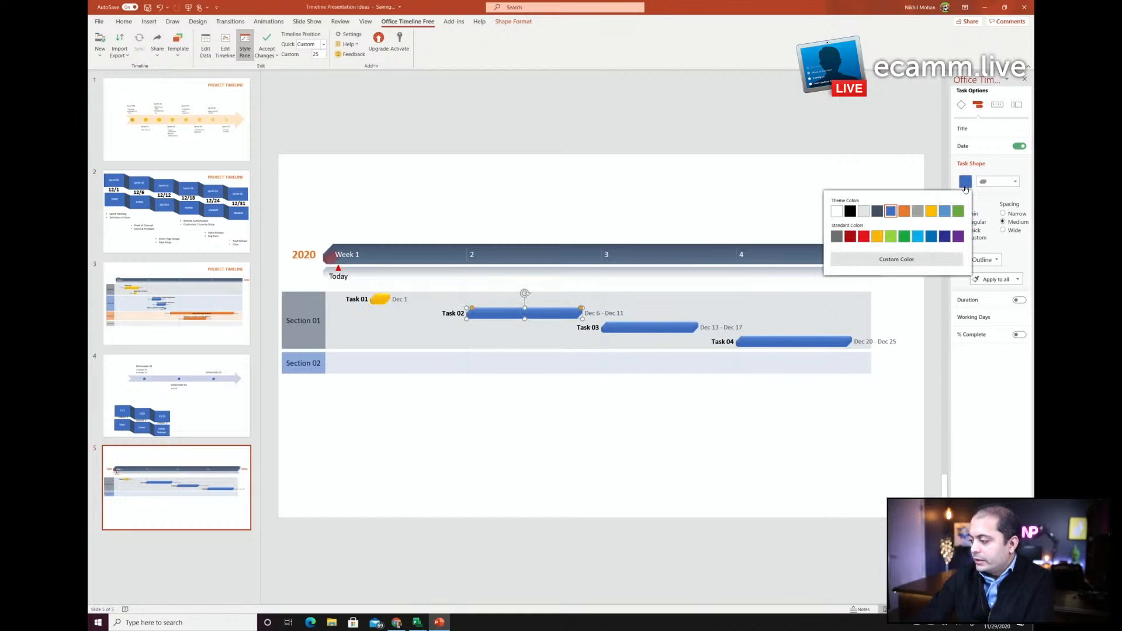
click(904, 237)
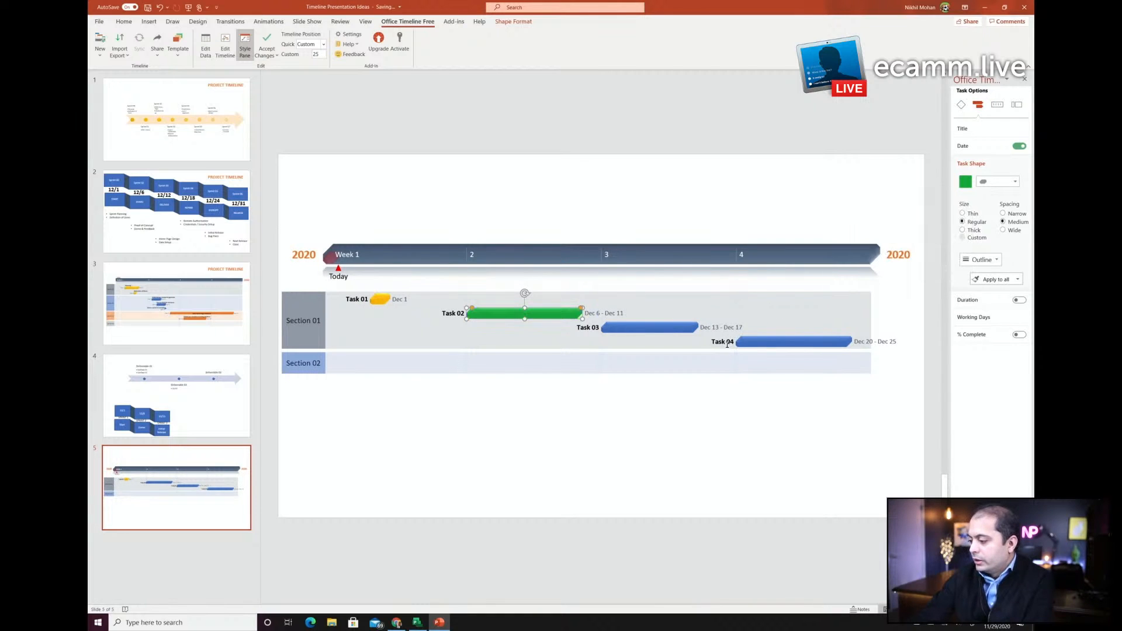
Recolor the Task 03 bar purple and deselect it.
click(685, 327)
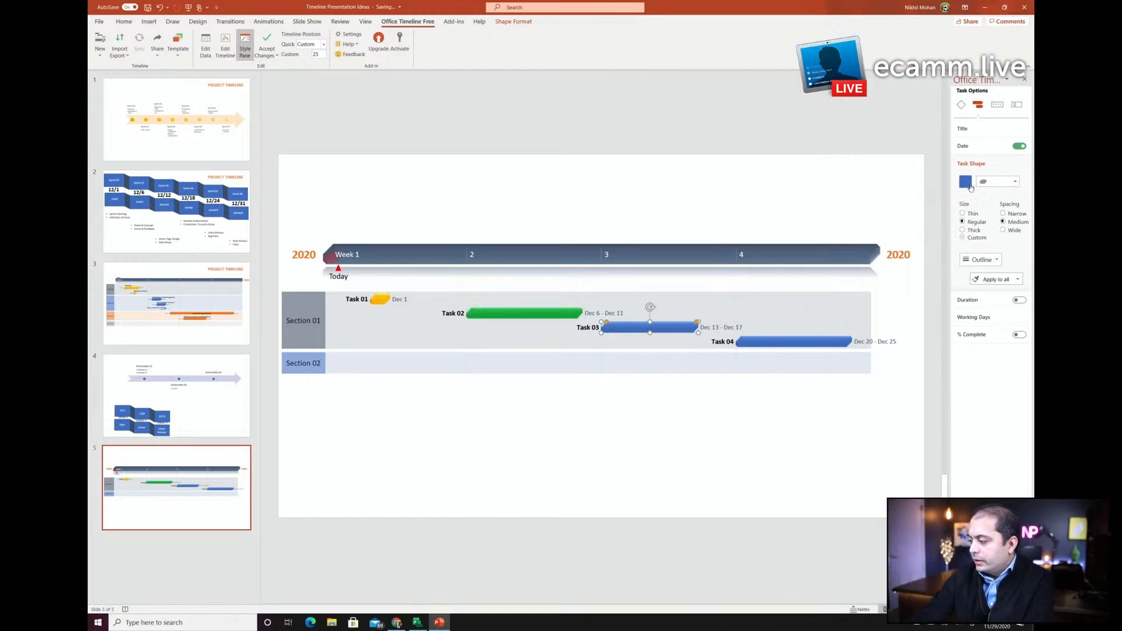
click(965, 182)
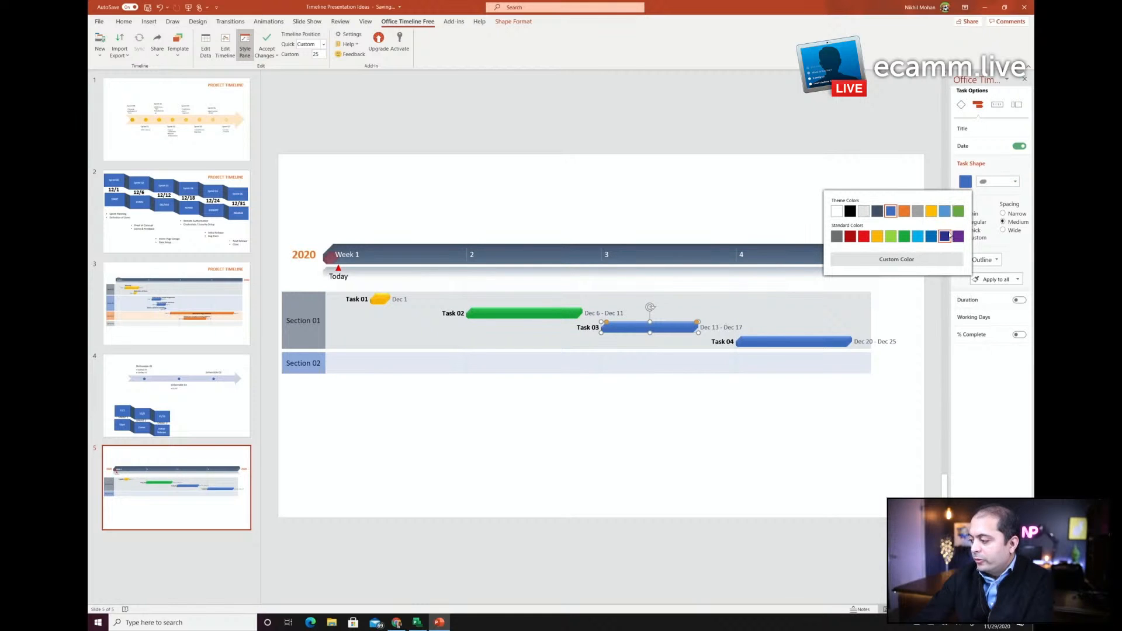
click(958, 236)
click(762, 429)
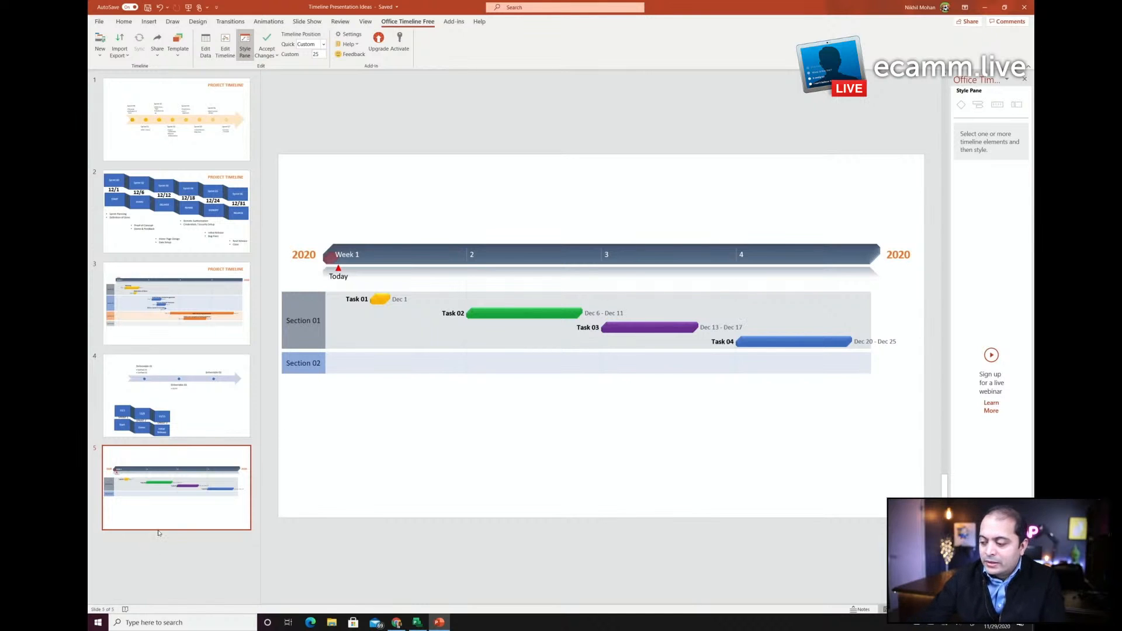
click(424, 344)
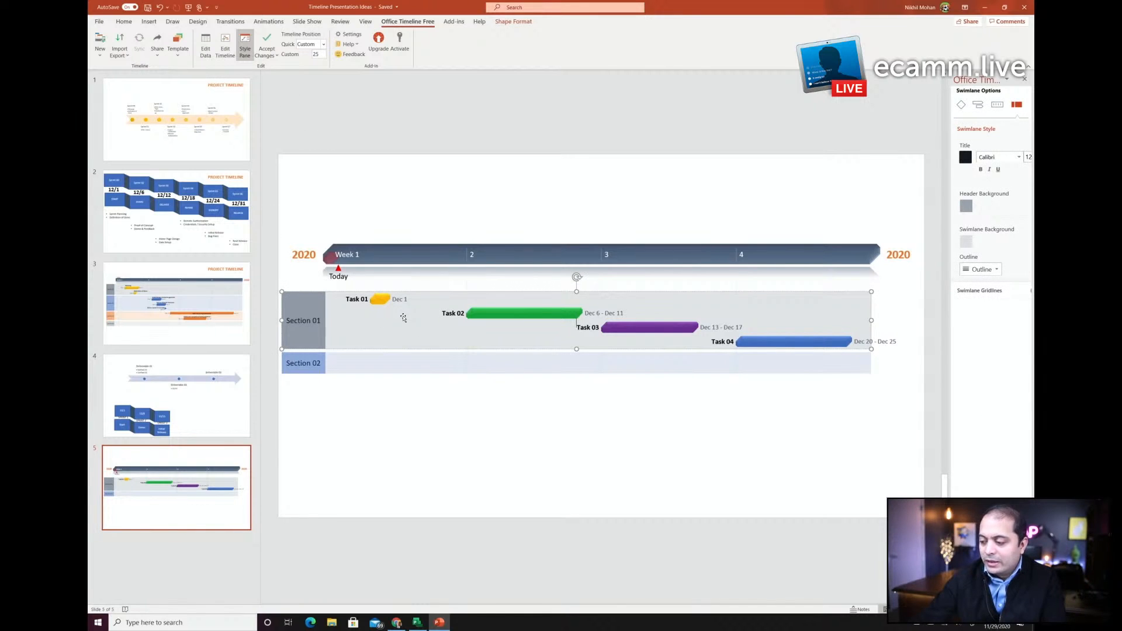
click(380, 261)
click(358, 308)
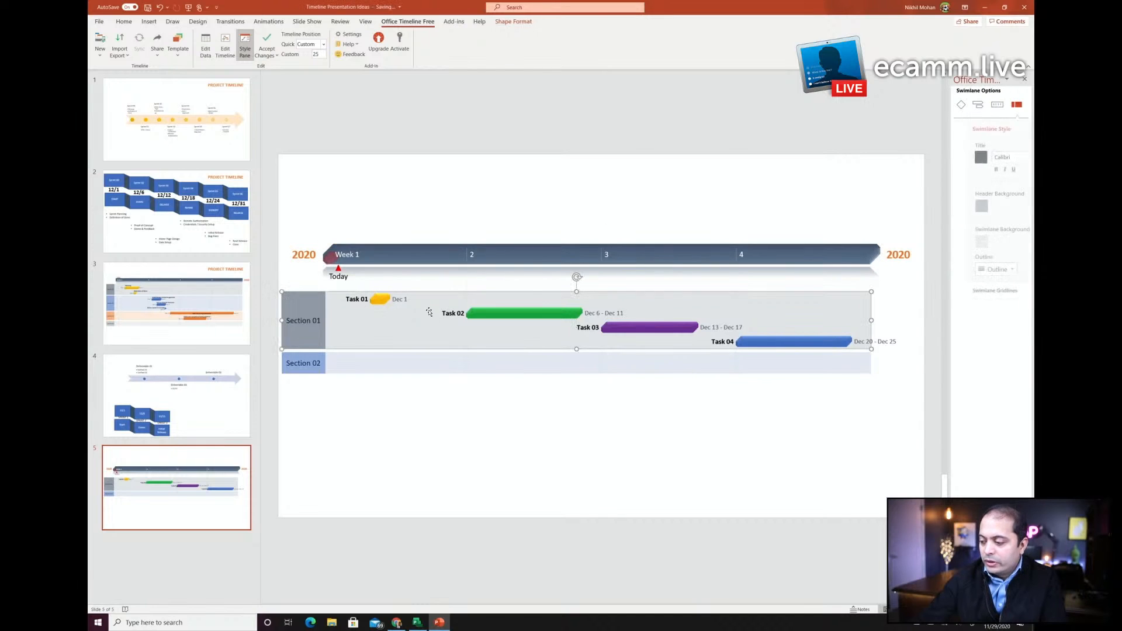
Add Task 06 and Task 07 below Task 05 in Section 02 of the timeline data and save the changes.
click(210, 46)
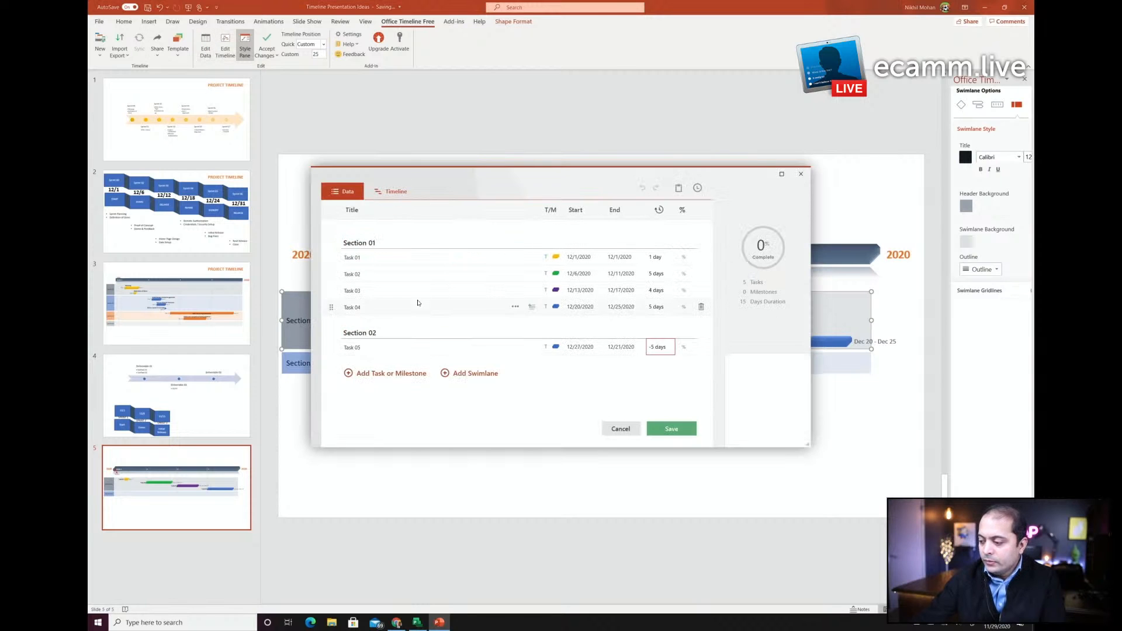
click(374, 347)
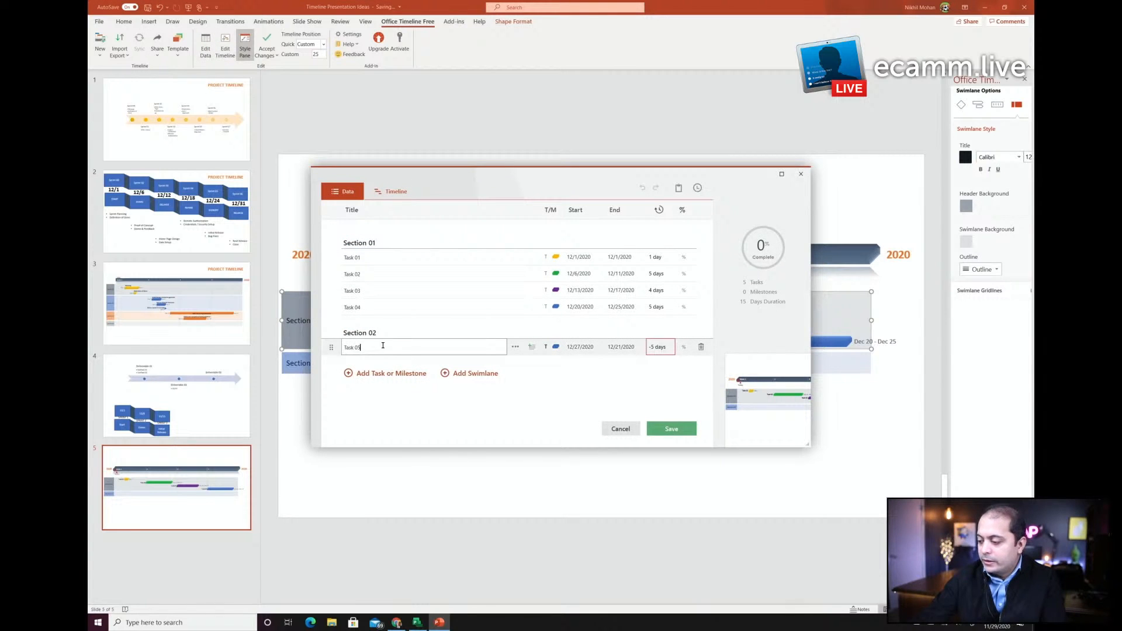
key(Return)
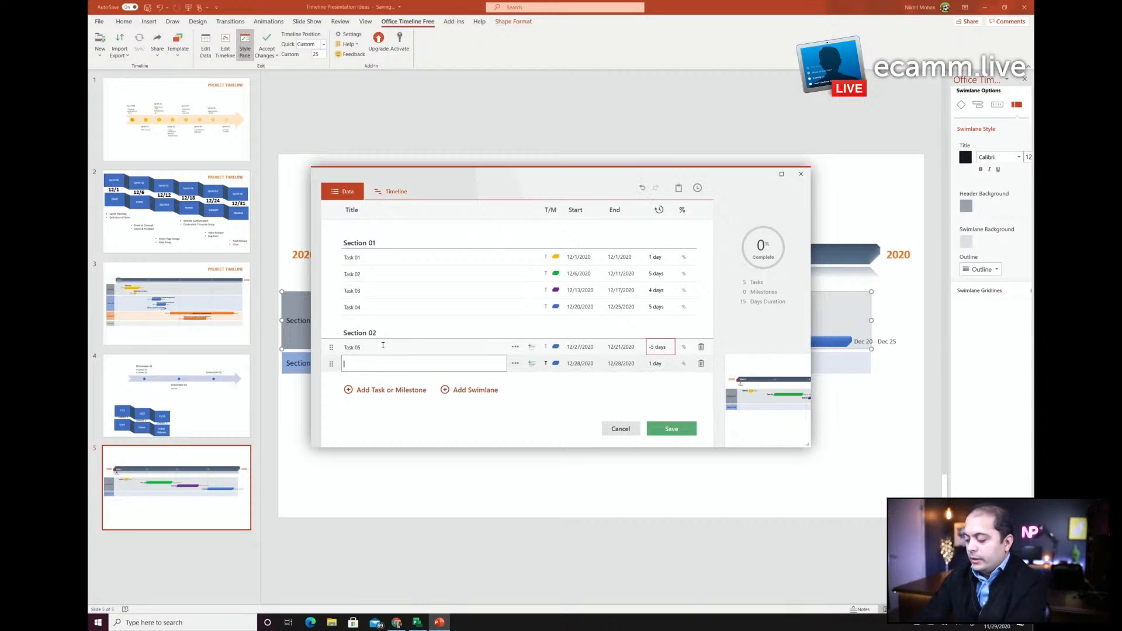
text(Task 06)
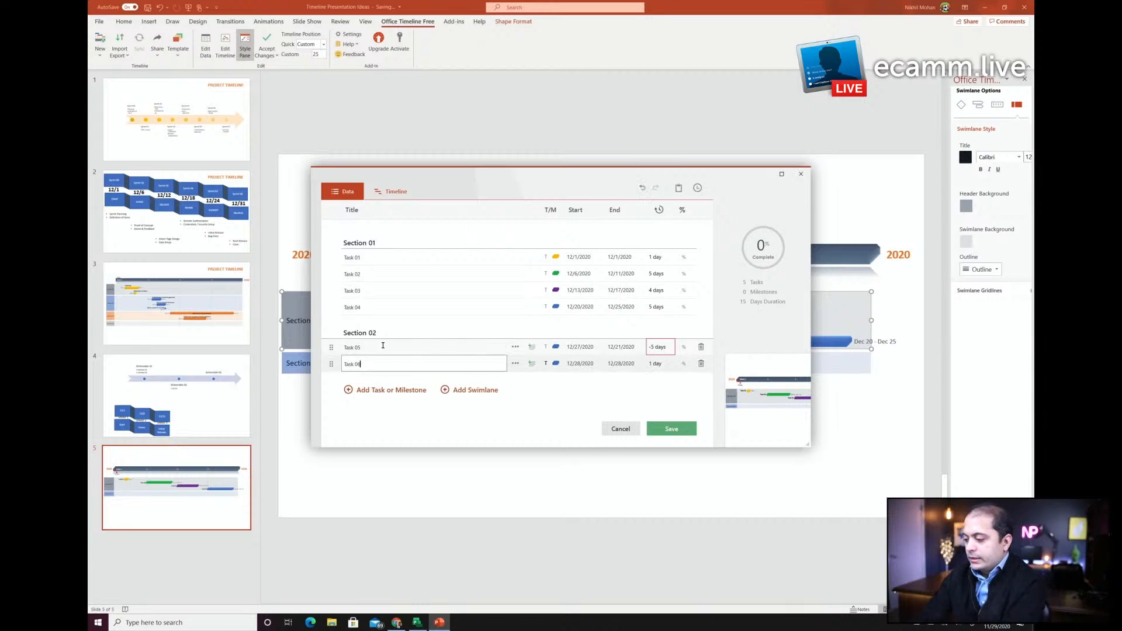
key(Return)
text(Task 0)
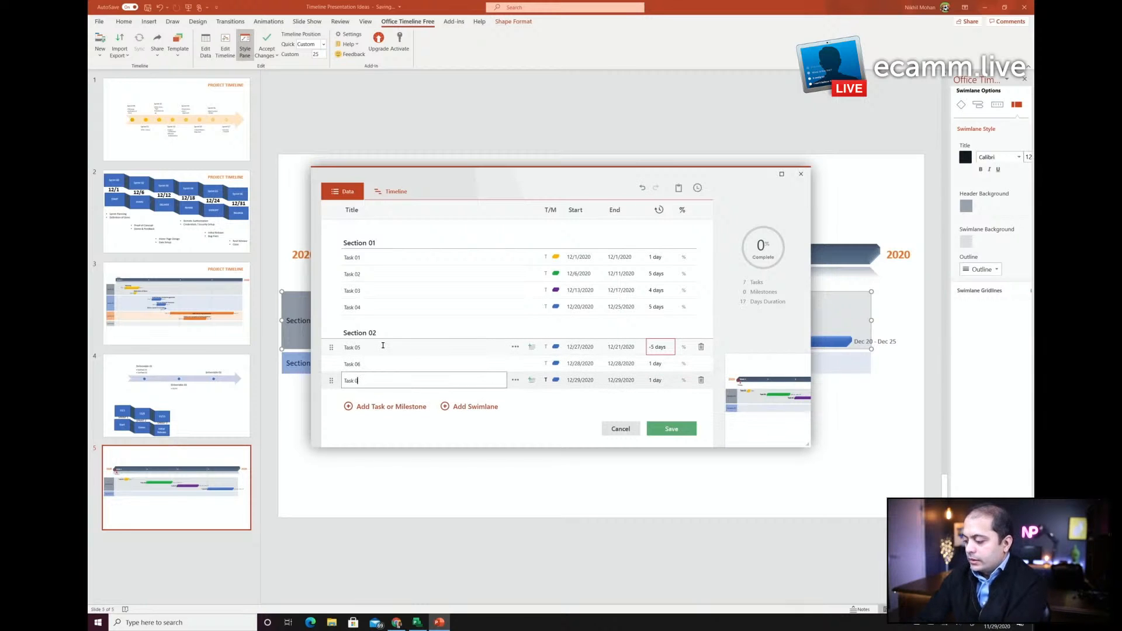
text(7)
key(Return)
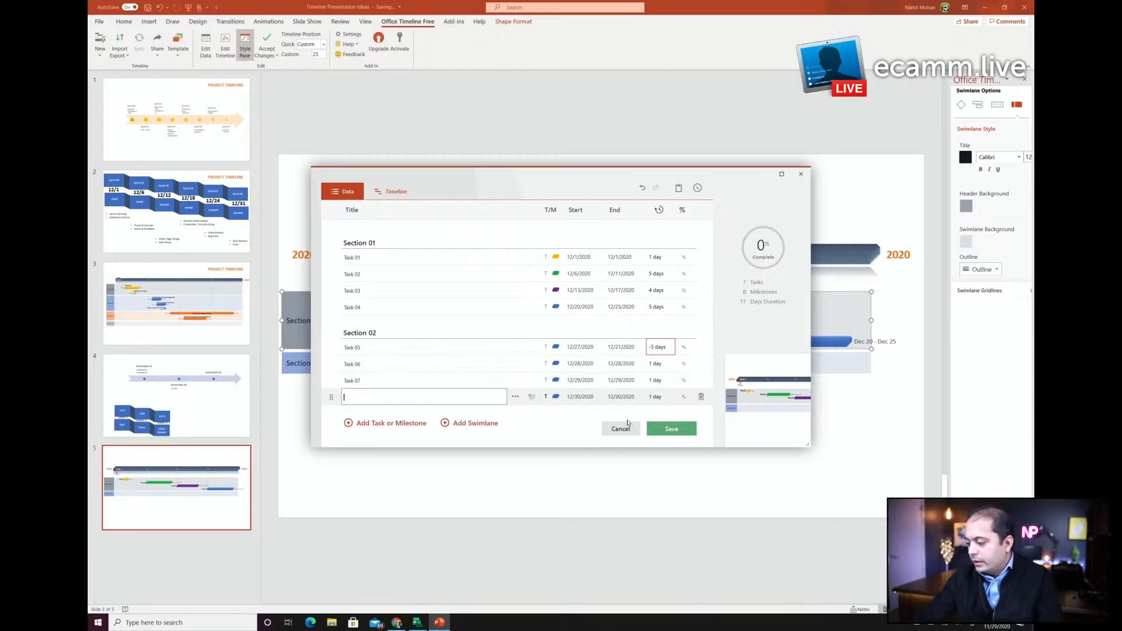
click(672, 430)
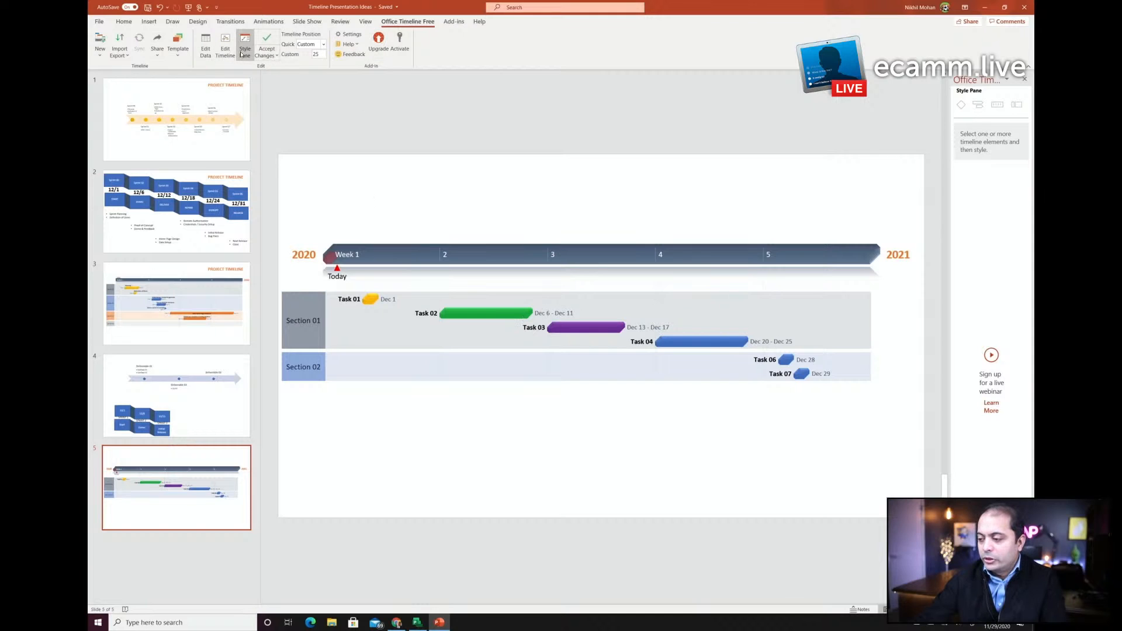
Review the timeline's import sources and the Office Timeline Pro page in Chrome, then return to PowerPoint and close the import dialog without importing.
click(123, 58)
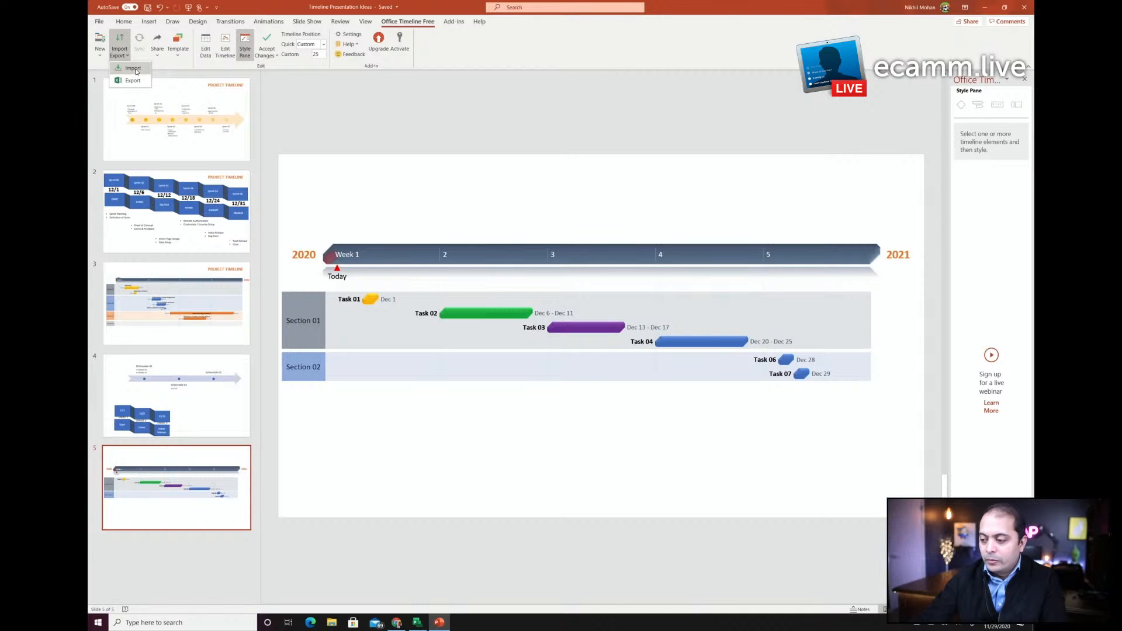
click(133, 69)
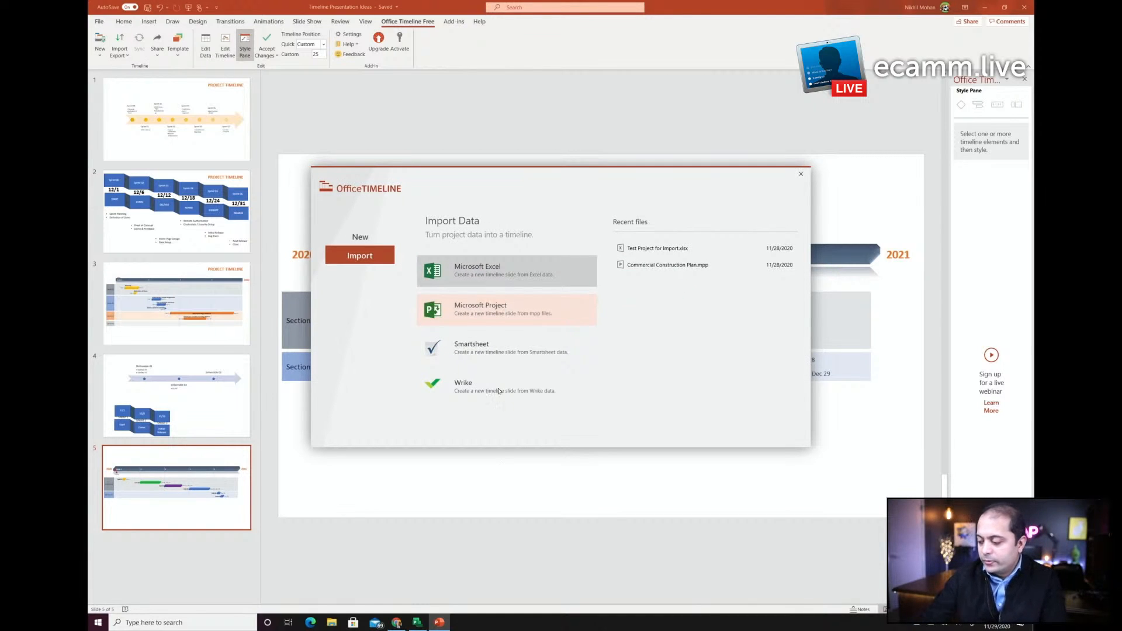
click(397, 623)
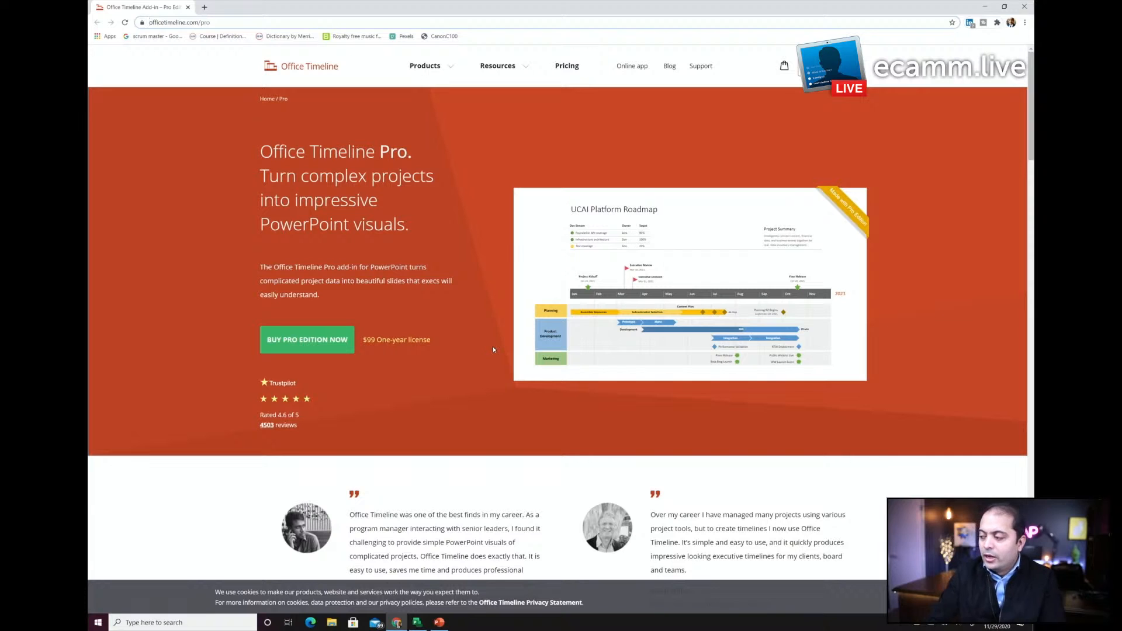
click(985, 6)
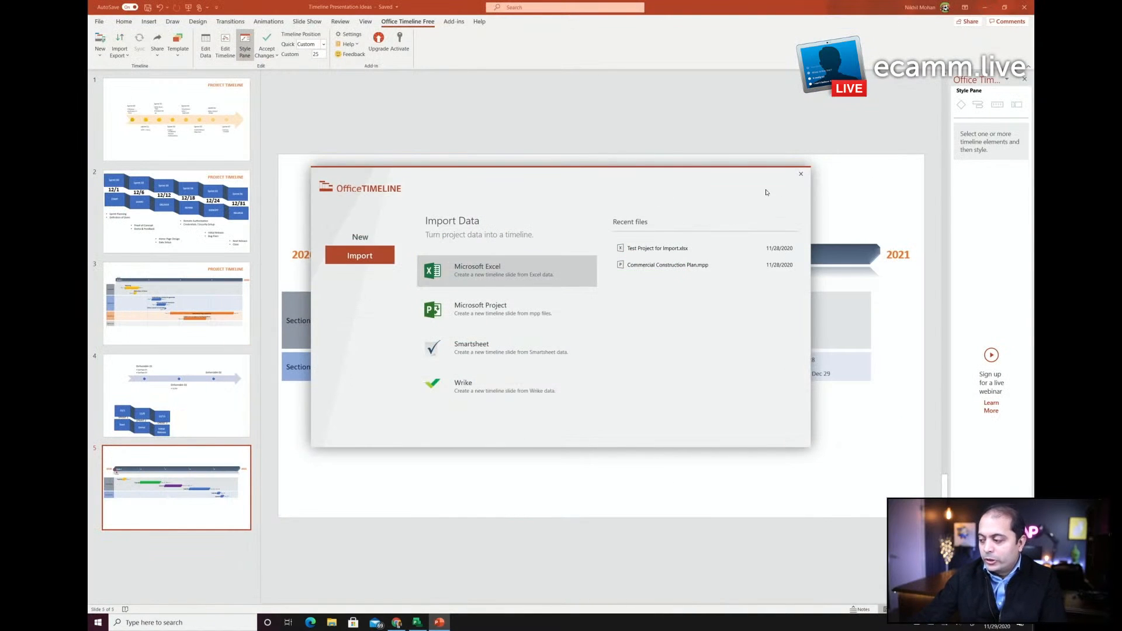
click(801, 174)
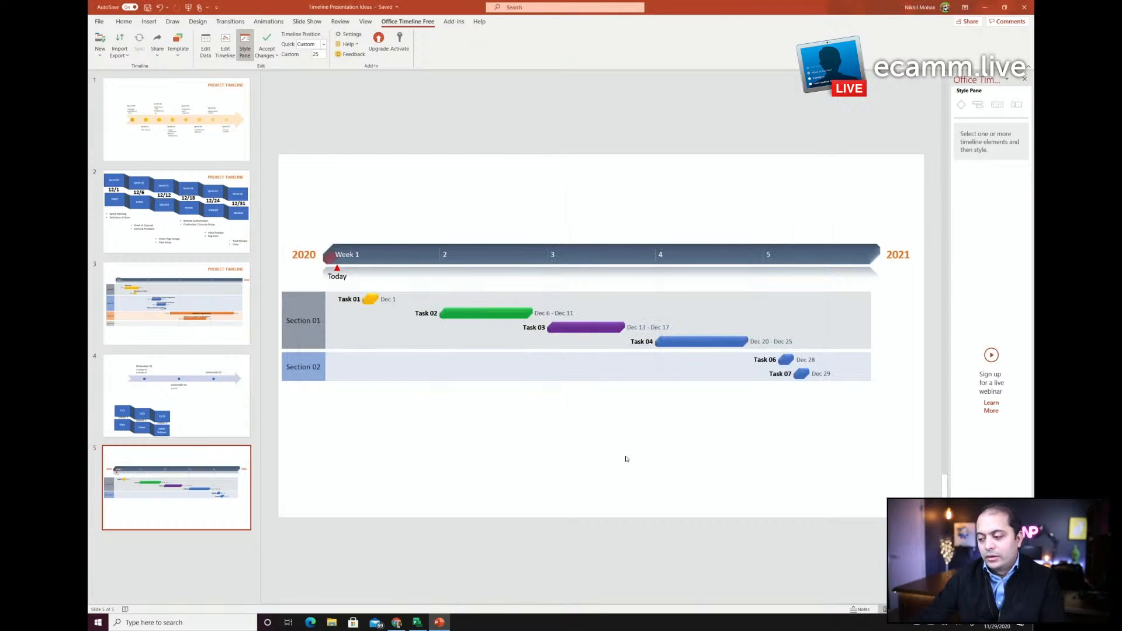